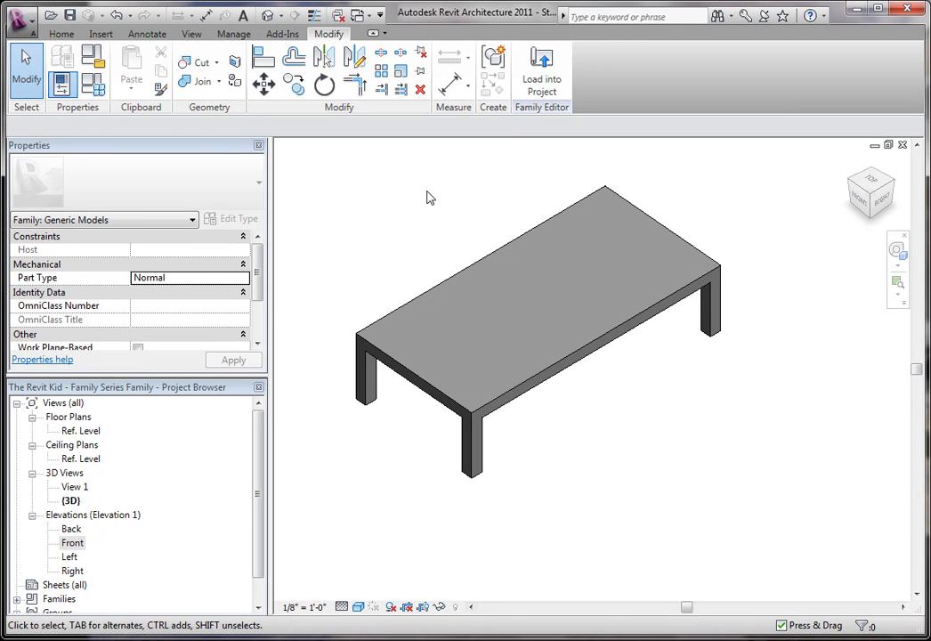
# - Frame the coffee table in 3D and show its Family Types: Width 4'0", Length 8'0", Height 2'0"
pyautogui.moveTo(426, 198); pyautogui.dragTo(454, 204, button='middle')
pyautogui.scroll(1, 450, 220)
pyautogui.scroll(1, 476, 218)
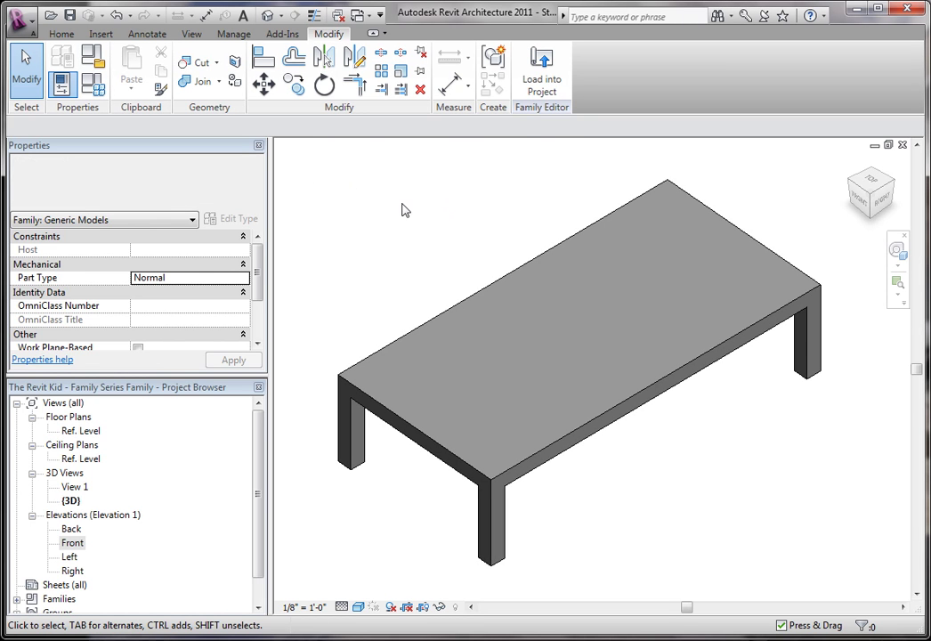
pyautogui.moveTo(411, 213); pyautogui.dragTo(468, 216, button='middle')
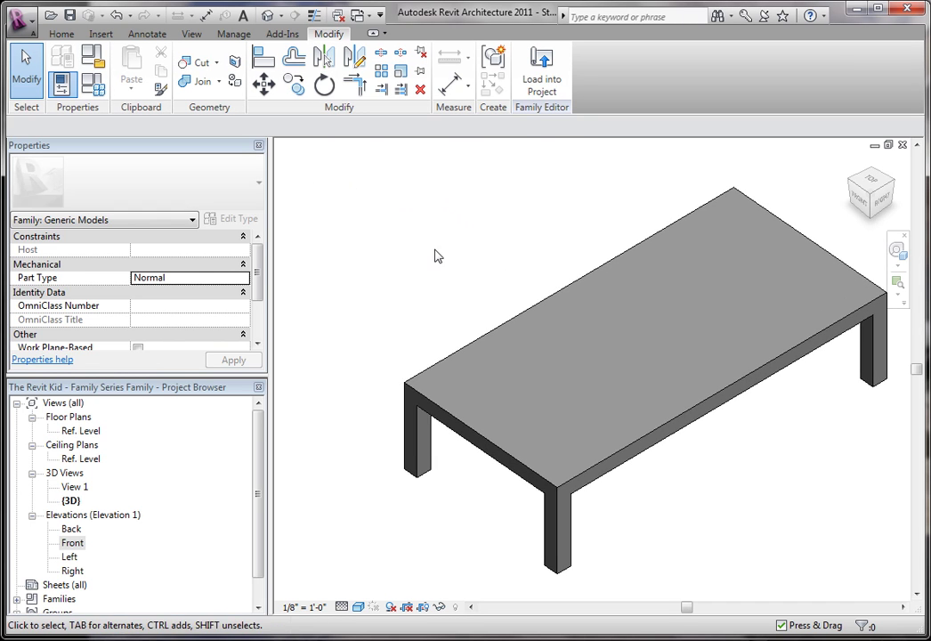
pyautogui.scroll(-1, 436, 256)
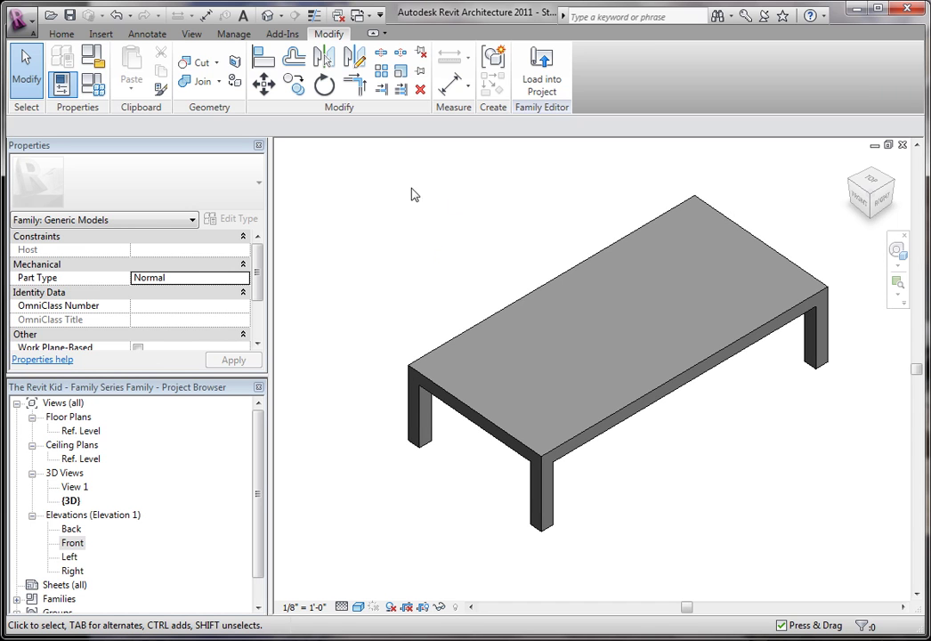
pyautogui.click(93, 86)
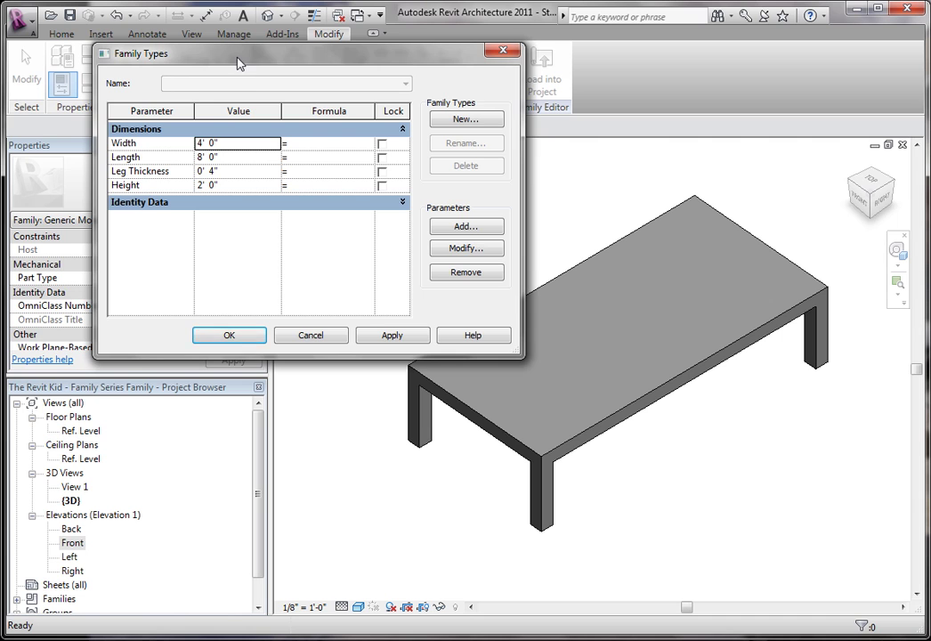
# - Move the Family Types dialog up-left and expand Identity Data to list Keynote through Cost
pyautogui.moveTo(193, 50); pyautogui.dragTo(146, 37)
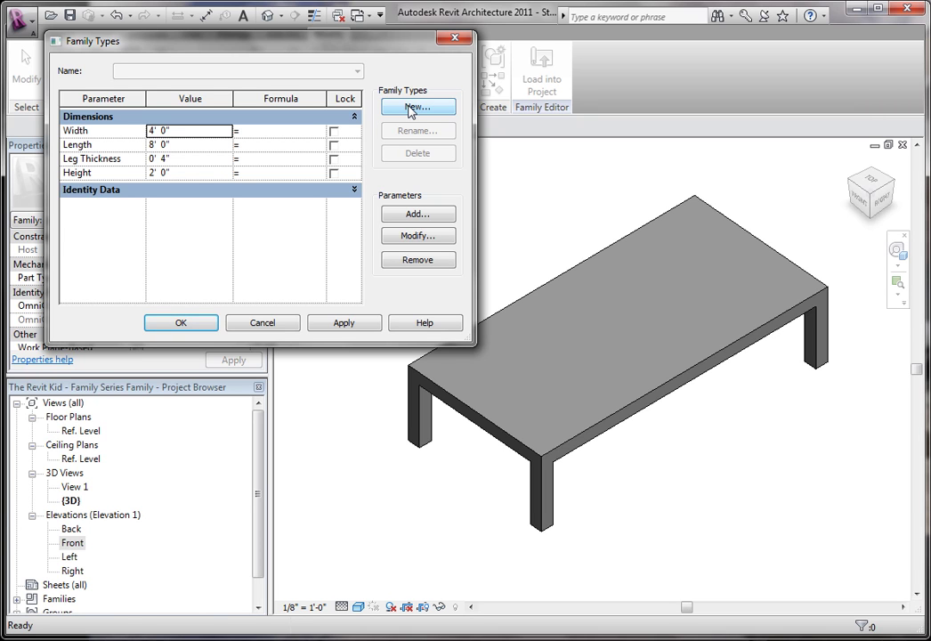
pyautogui.click(353, 190)
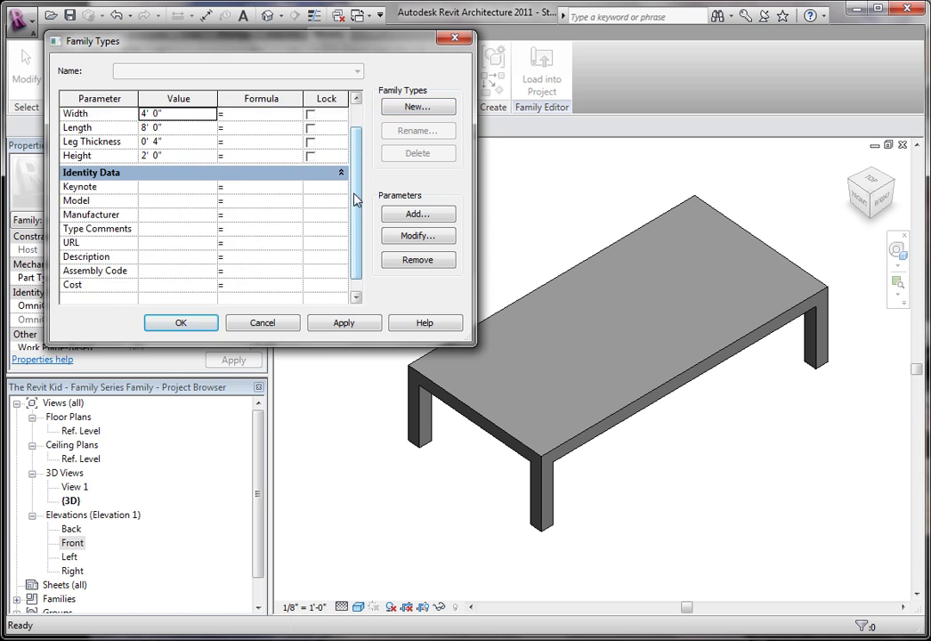
# - Create a new family type named 18" x 18" x 12" High
pyautogui.scroll(1, 356, 195)
pyautogui.click(403, 105)
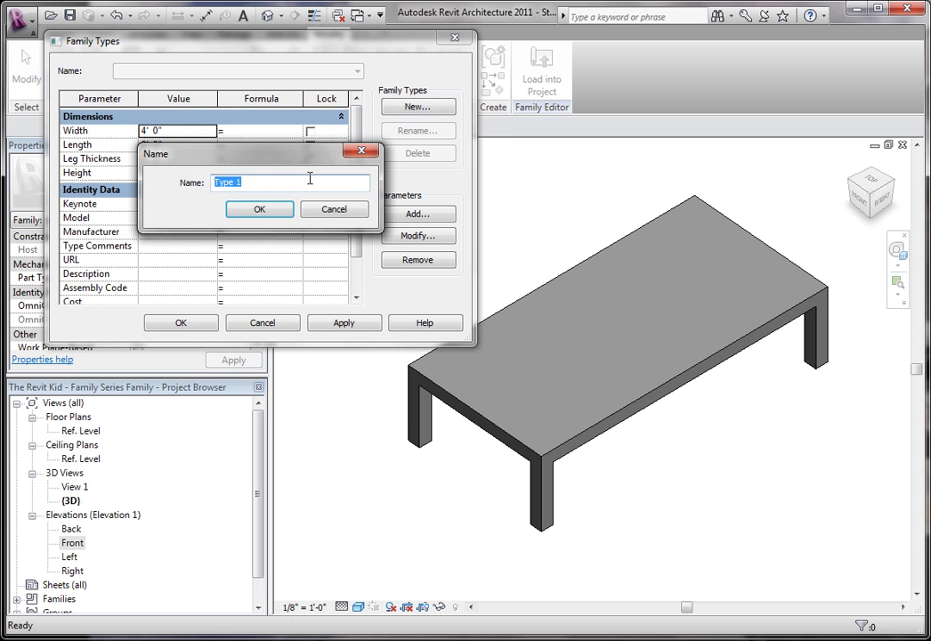
pyautogui.write('18" x 18" x 12" High')
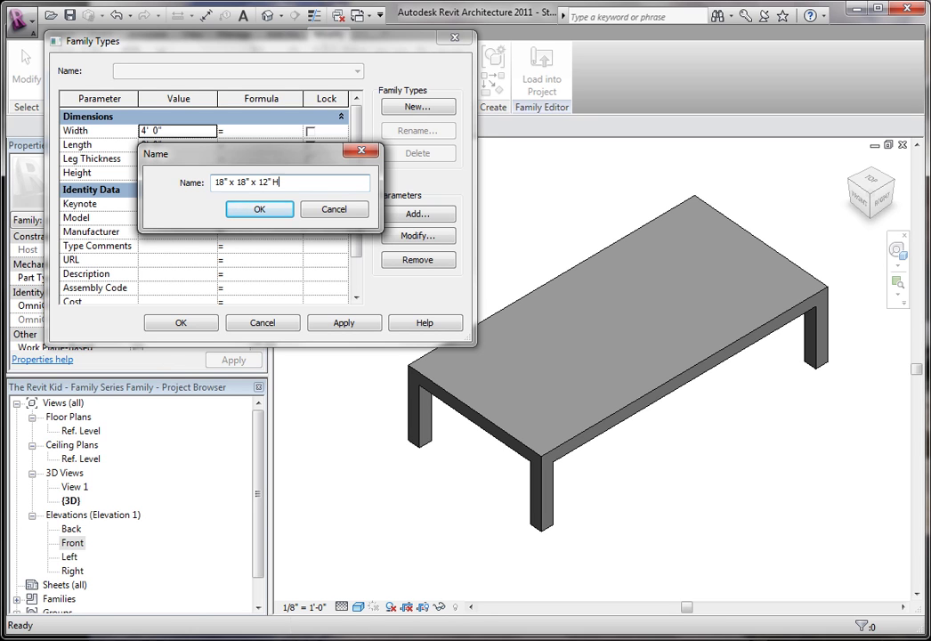
pyautogui.click(259, 209)
# - Set its Width to 18", Length to 18" and Height to 12", and apply
pyautogui.doubleClick(171, 129)
pyautogui.write('18"')
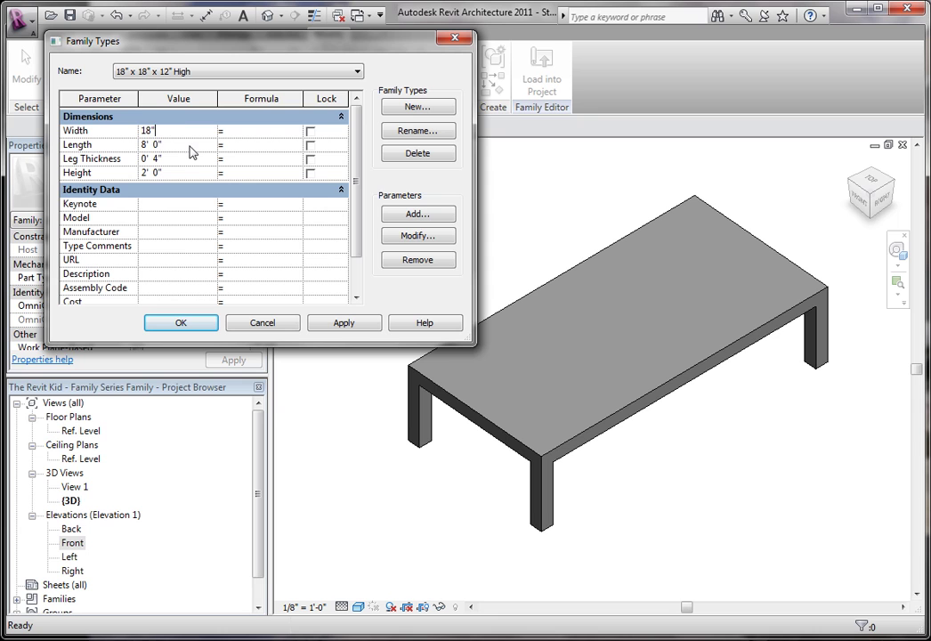
pyautogui.click(192, 145)
pyautogui.write('18"')
pyautogui.click(201, 173)
pyautogui.write('12"')
pyautogui.click(349, 324)
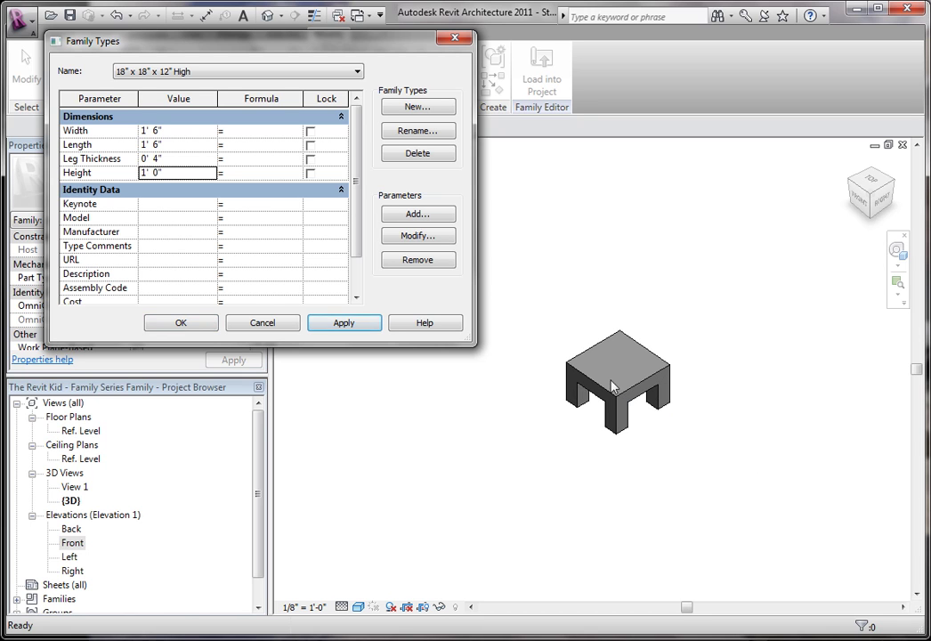
# - Create another family type named 24" x 24" x 24" High, correcting the mistyped name
pyautogui.click(189, 72)
pyautogui.click(191, 84)
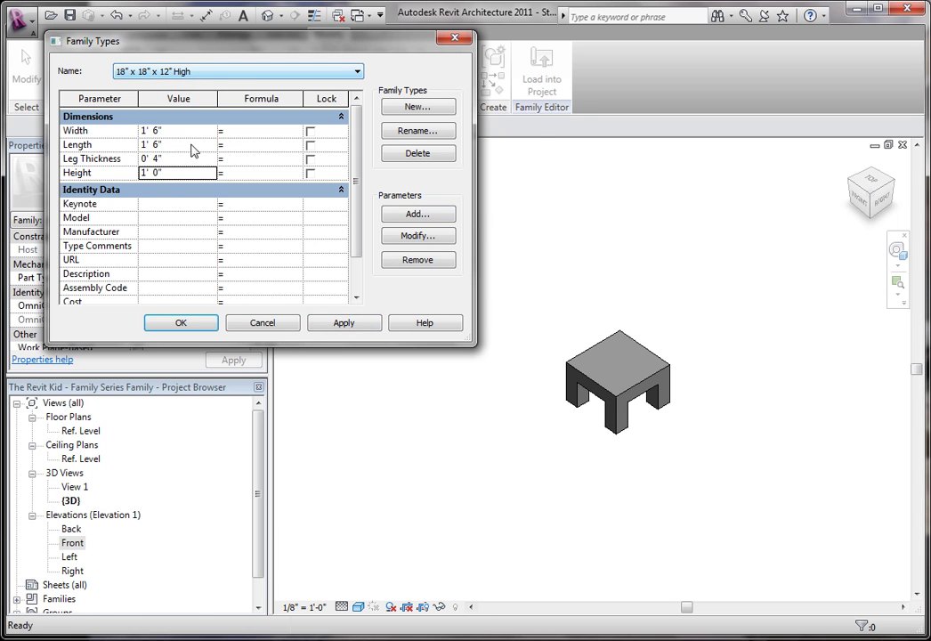
pyautogui.click(416, 108)
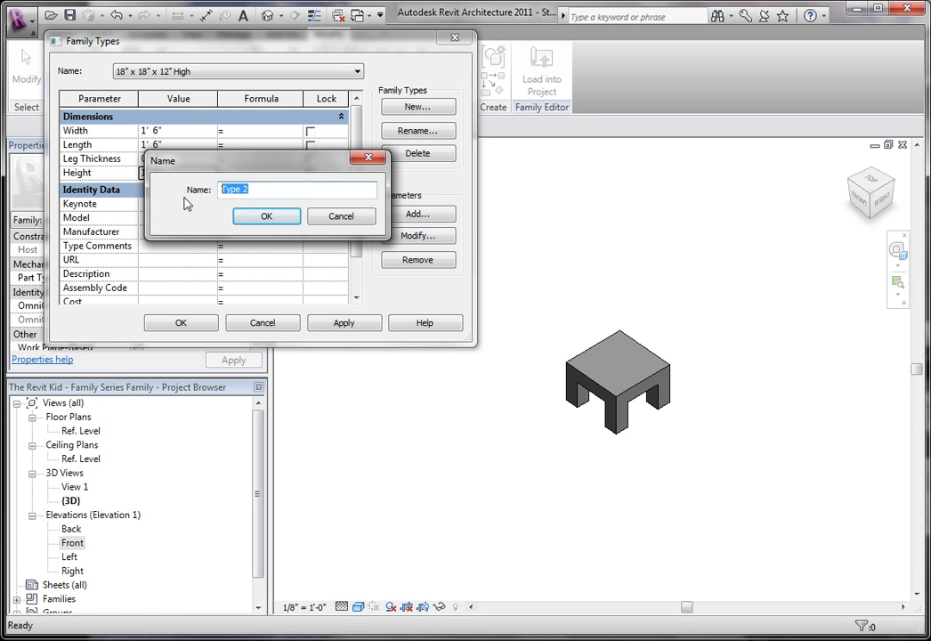
pyautogui.write('24" x 24" x 24"High')
pyautogui.click(271, 216)
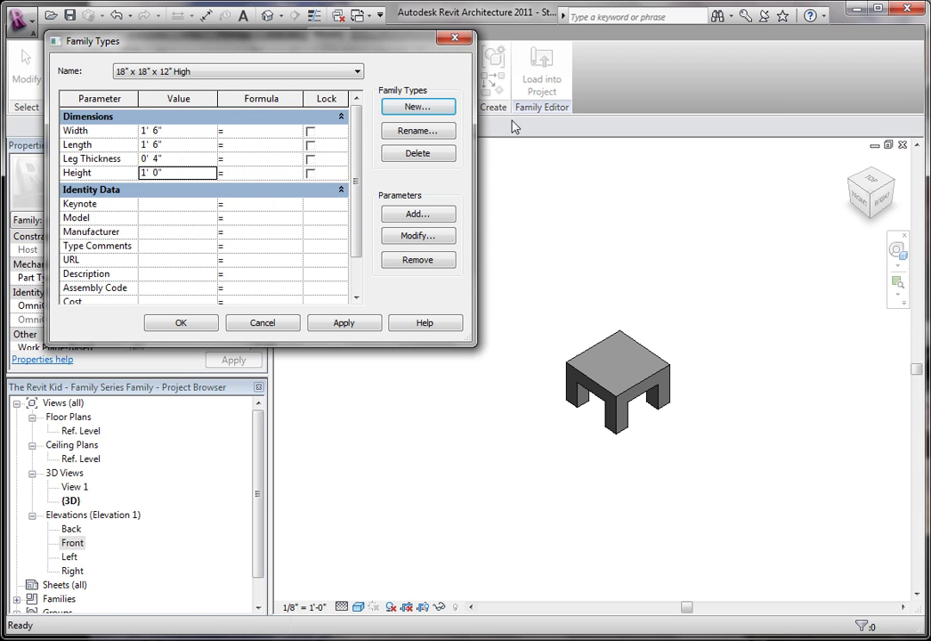
pyautogui.click(417, 105)
pyautogui.write('24" x 24" x 24"')
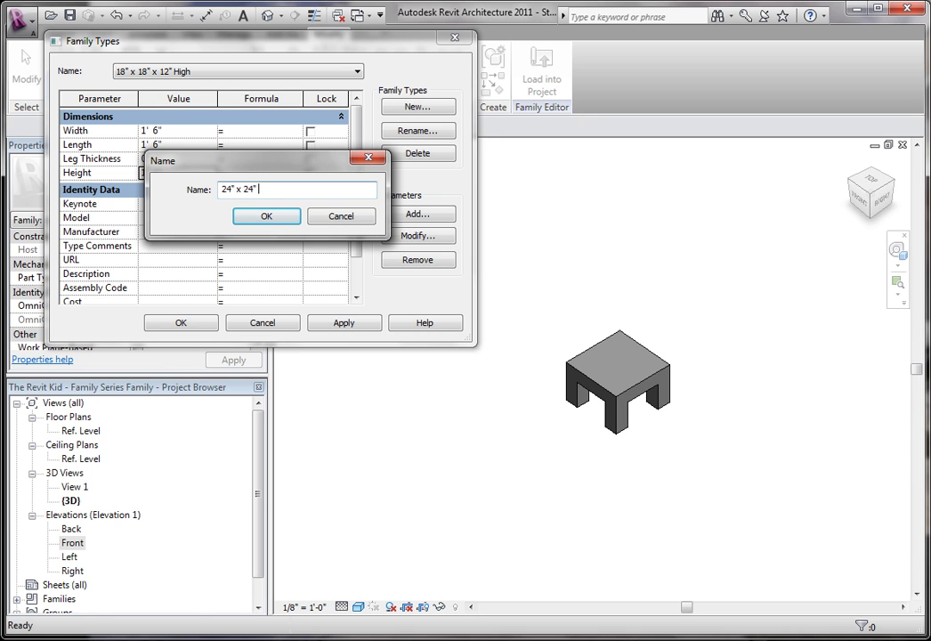
pyautogui.write(' hig')
pyautogui.press('BackSpace')
pyautogui.press('BackSpace')
pyautogui.press('BackSpace')
pyautogui.write('High')
pyautogui.click(266, 215)
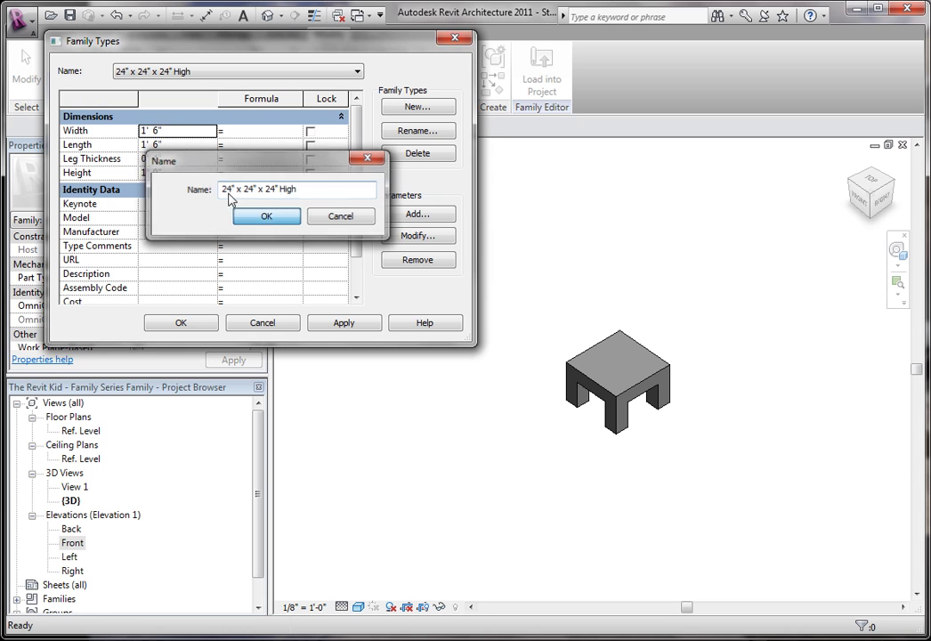
# - Enter 24" for the new type's Width, Length and Height
pyautogui.click(182, 131)
pyautogui.write('24"')
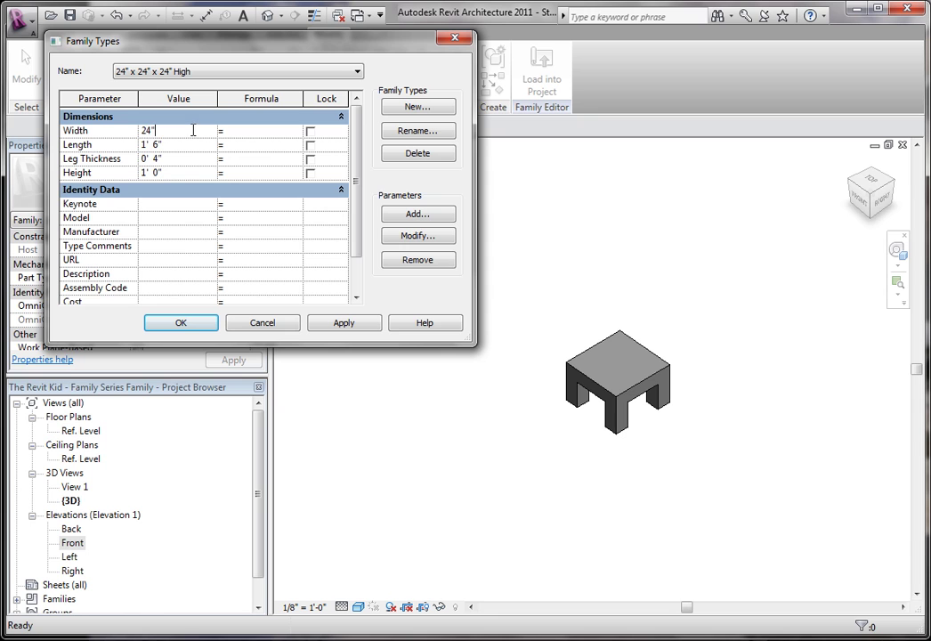
pyautogui.click(195, 144)
pyautogui.write('24"')
pyautogui.click(183, 172)
pyautogui.write('24"')
pyautogui.click(345, 323)
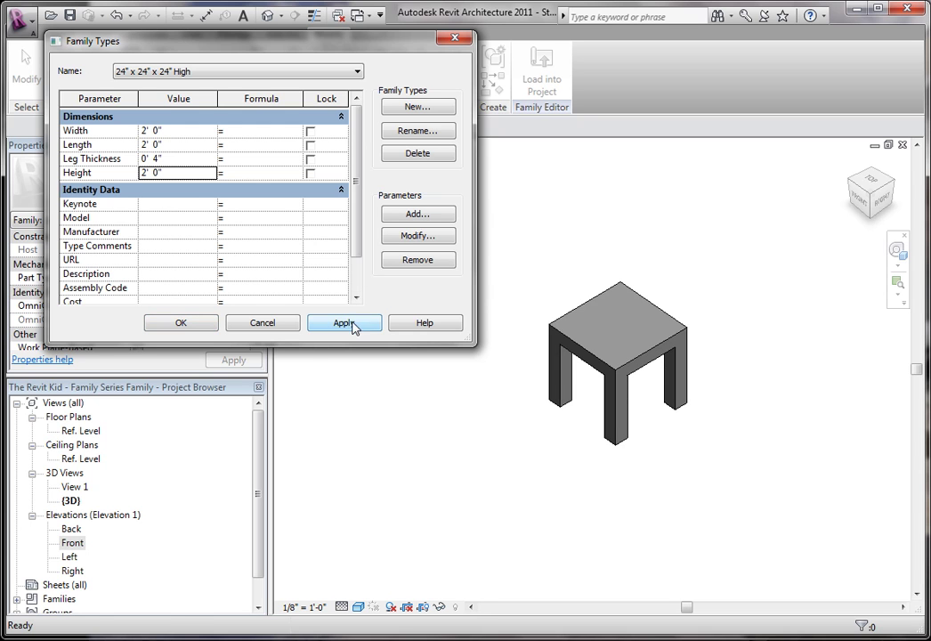
pyautogui.click(267, 72)
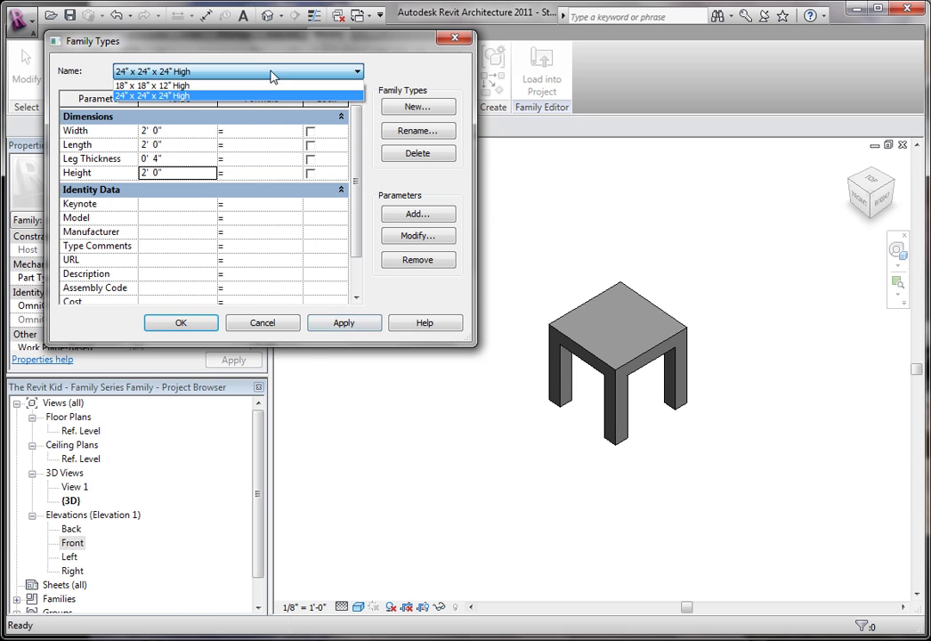
pyautogui.click(260, 86)
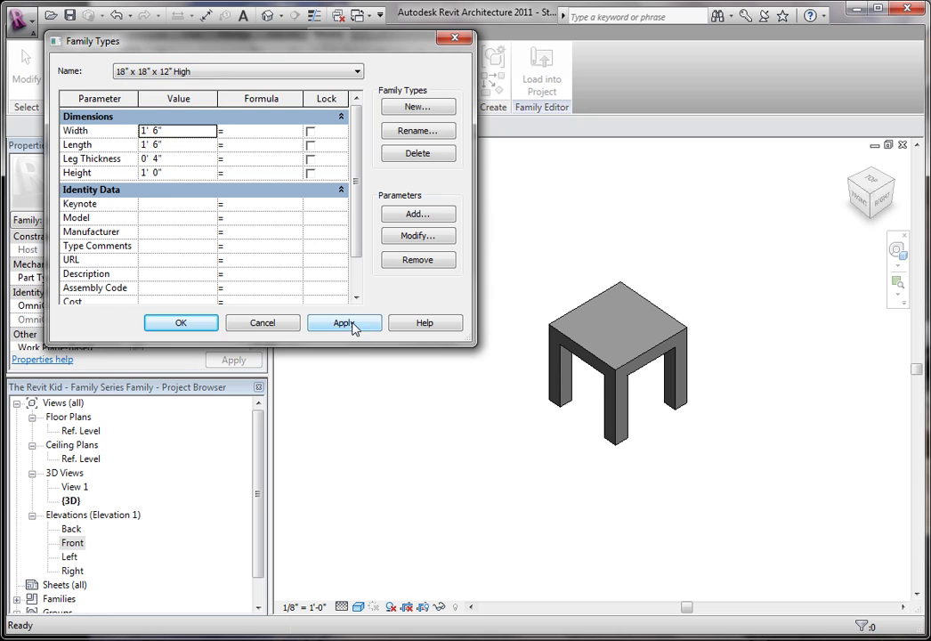
pyautogui.click(347, 324)
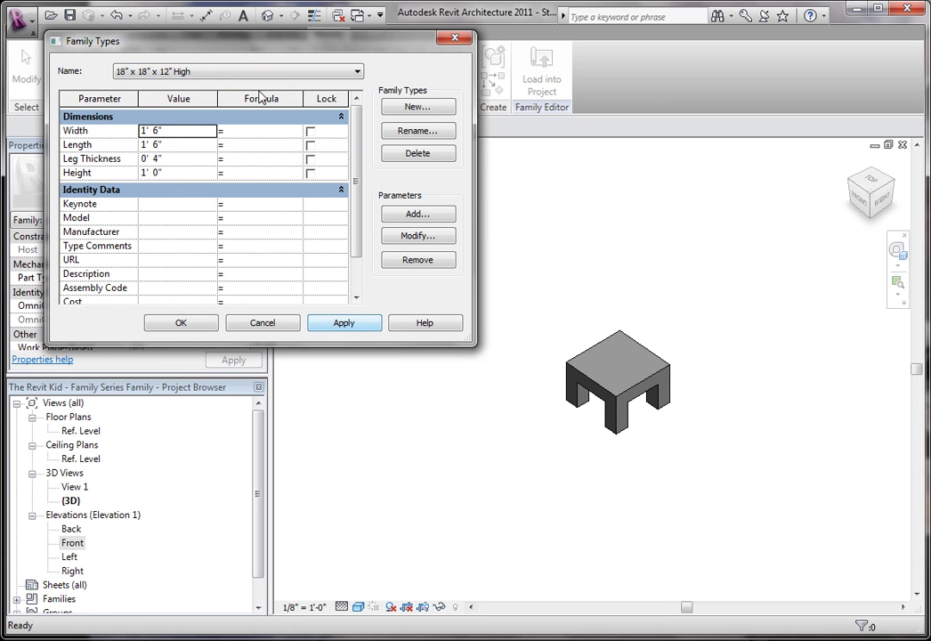
pyautogui.click(310, 72)
pyautogui.click(256, 97)
pyautogui.click(319, 323)
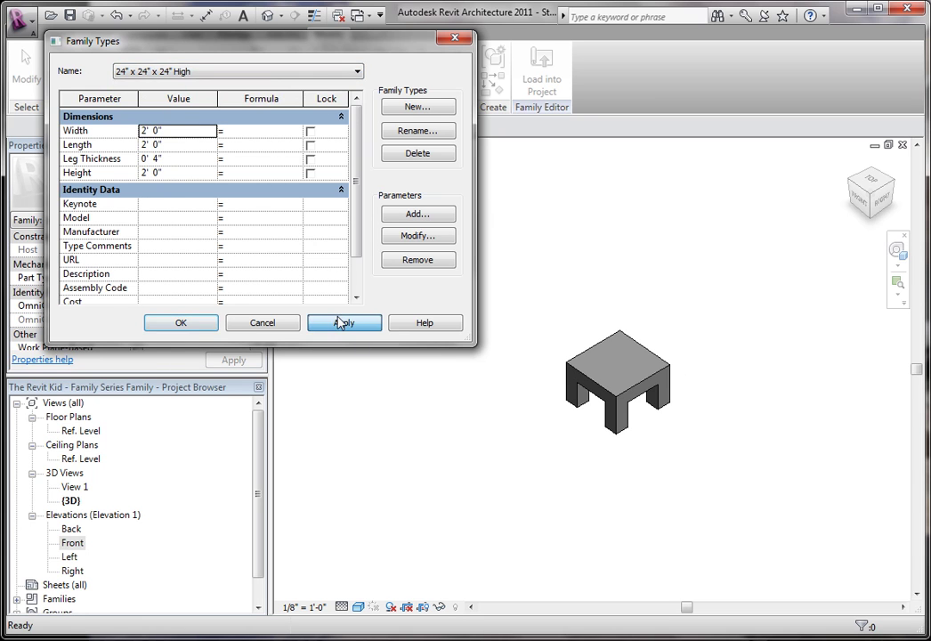
# - Accept the family types and reframe the table in the 3D view
pyautogui.click(181, 326)
pyautogui.moveTo(669, 241); pyautogui.dragTo(602, 256, button='middle')
pyautogui.scroll(1, 594, 280)
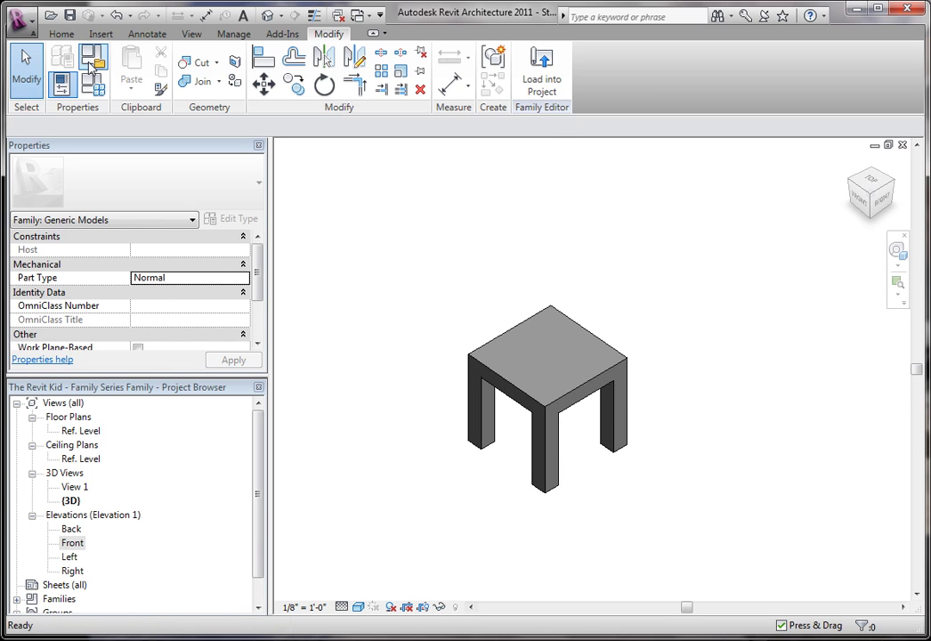
# - Create a new project, opening Project1's empty Level 1 floor plan
pyautogui.click(21, 25)
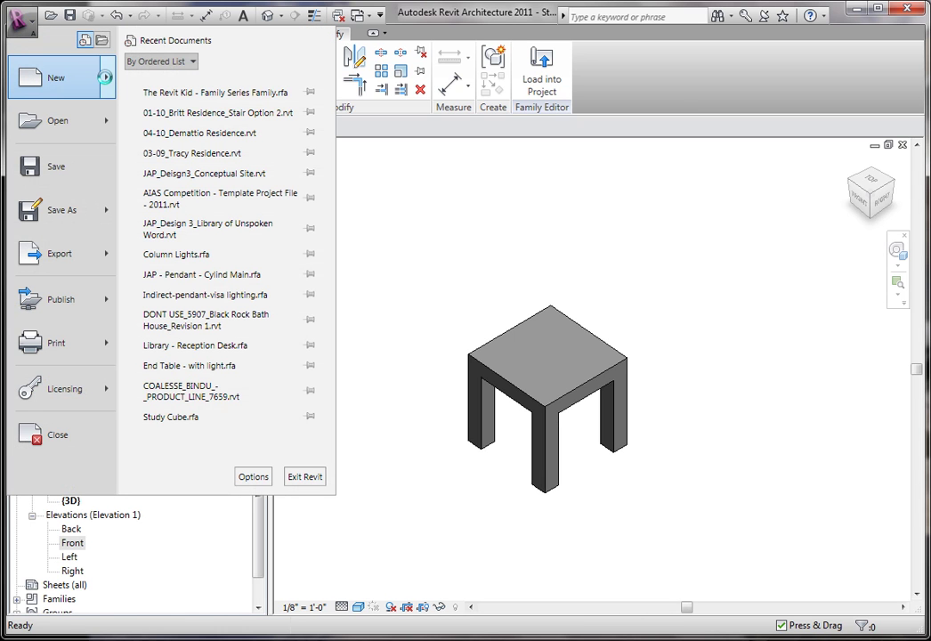
pyautogui.click(106, 82)
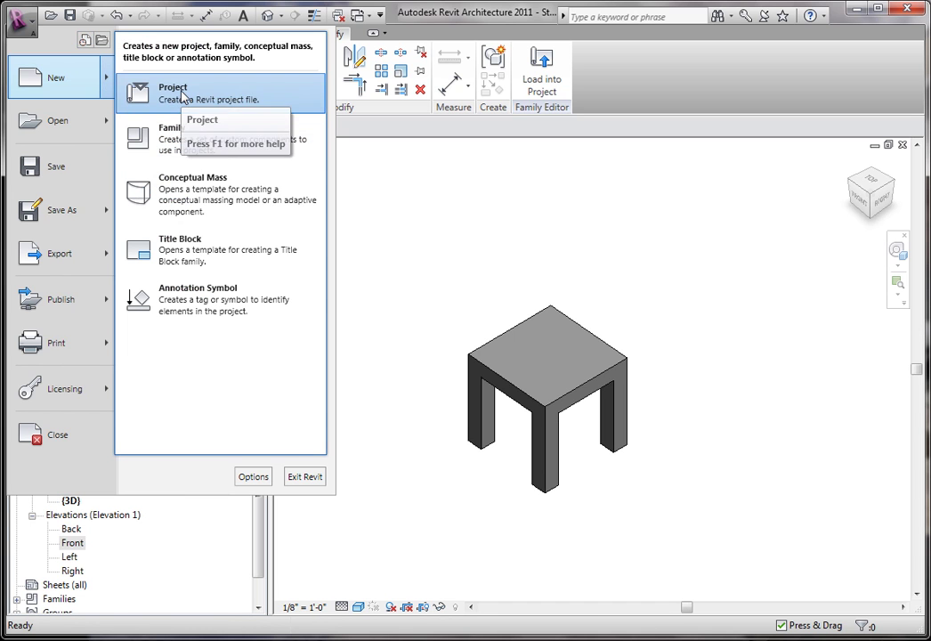
pyautogui.press('Escape')
pyautogui.press('Escape')
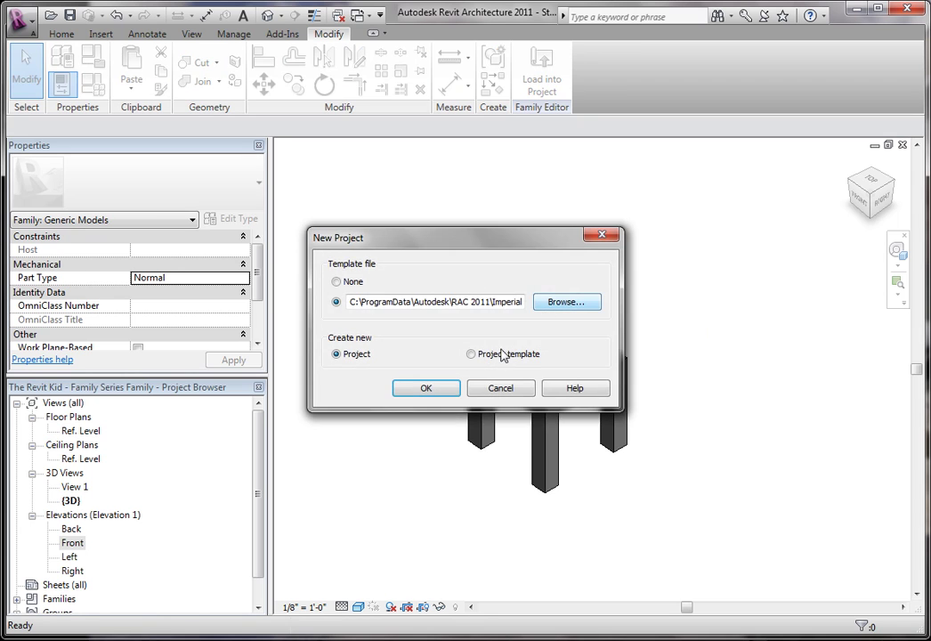
pyautogui.click(452, 391)
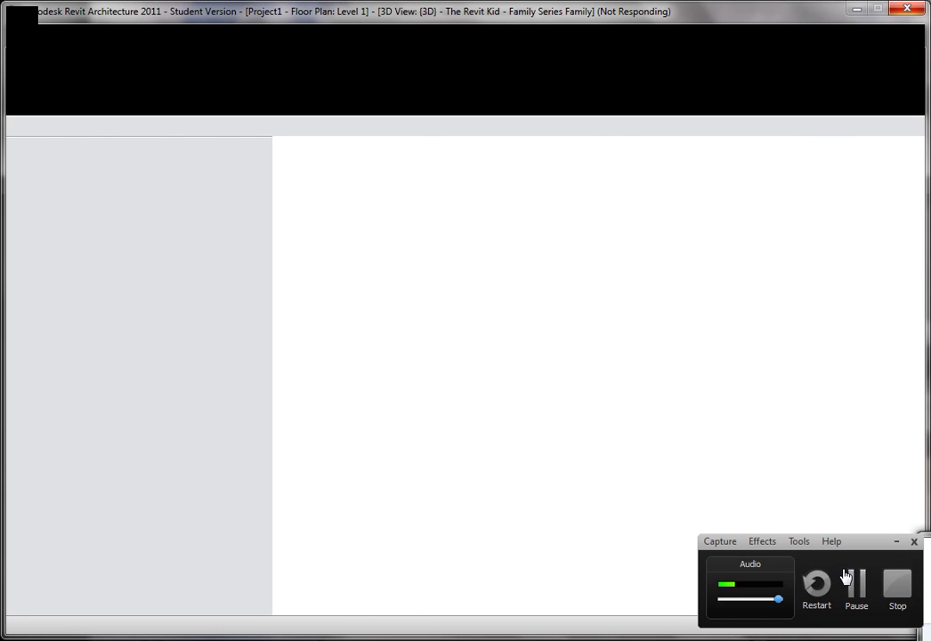
pyautogui.click(856, 585)
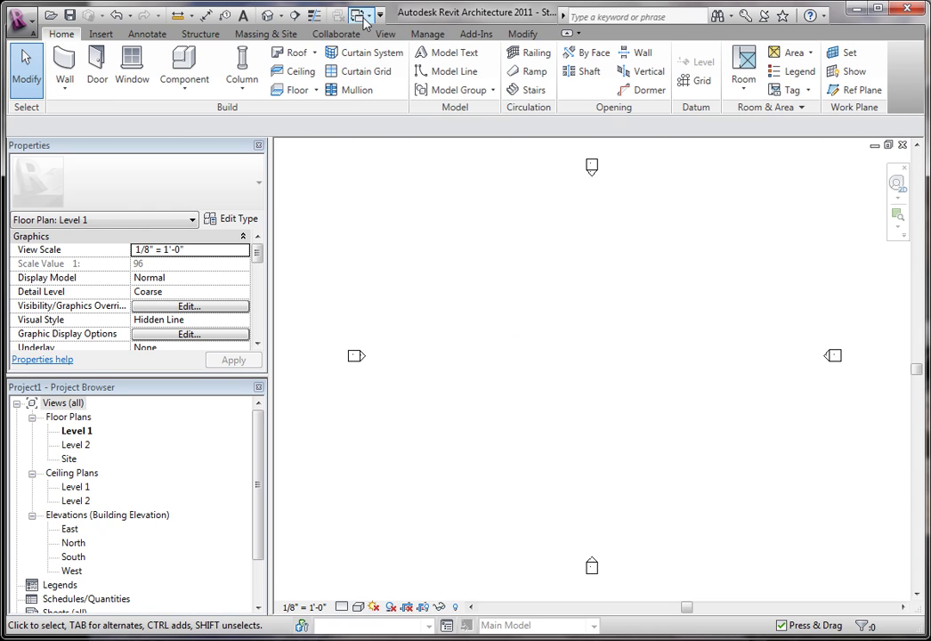
# - Return to the coffee table family's 3D view and load the family into Project1
pyautogui.click(363, 18)
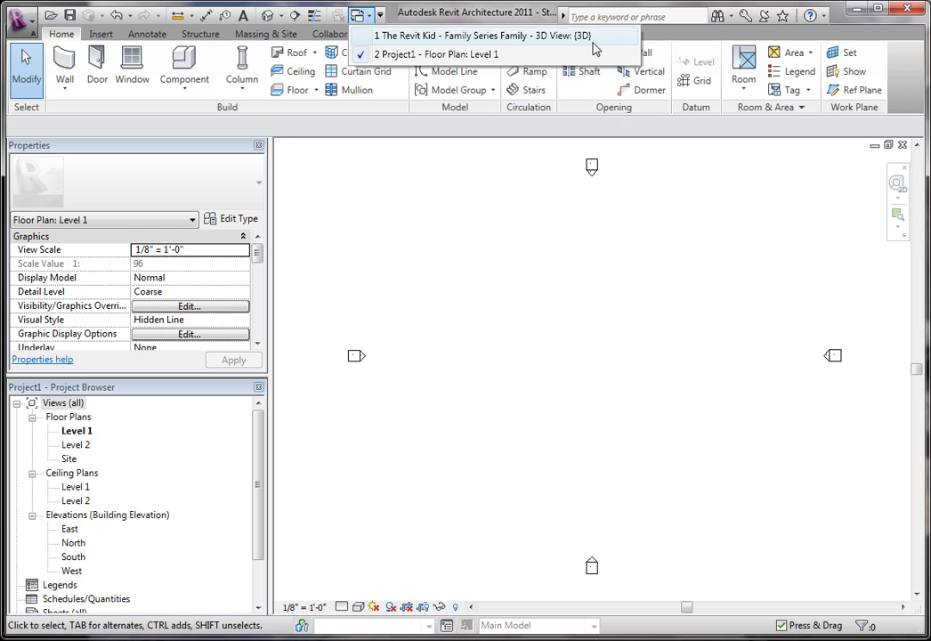
pyautogui.click(484, 39)
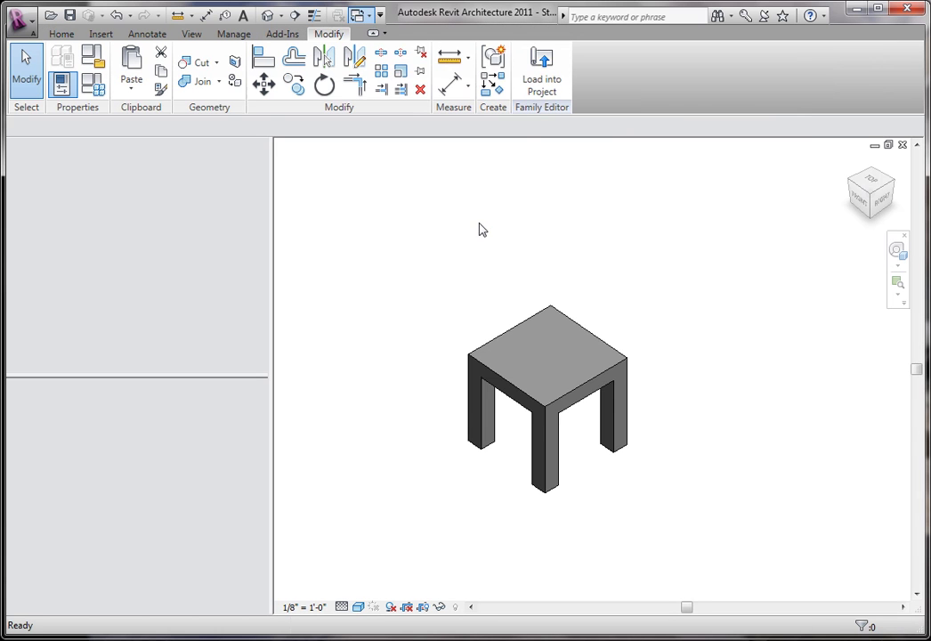
pyautogui.click(540, 83)
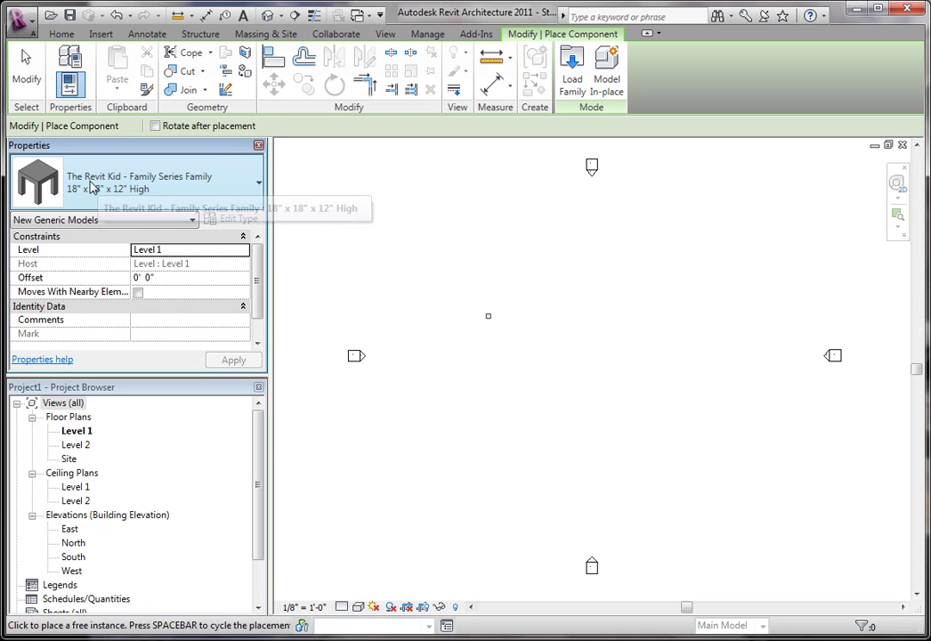
# - Place four 18" x 18" x 12" High tables on Level 1, then select the top-left one
pyautogui.click(63, 188)
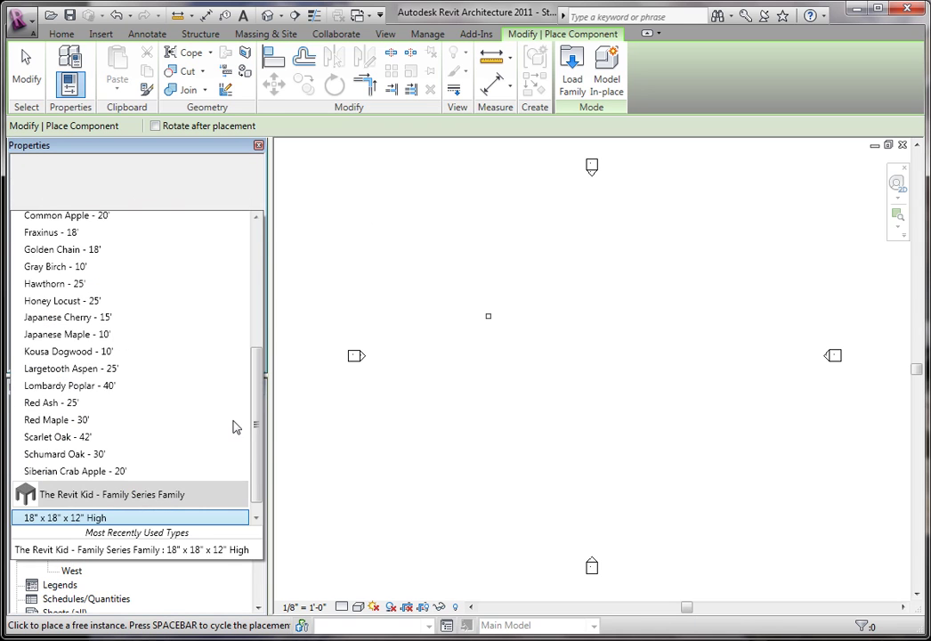
pyautogui.scroll(-1, 199, 508)
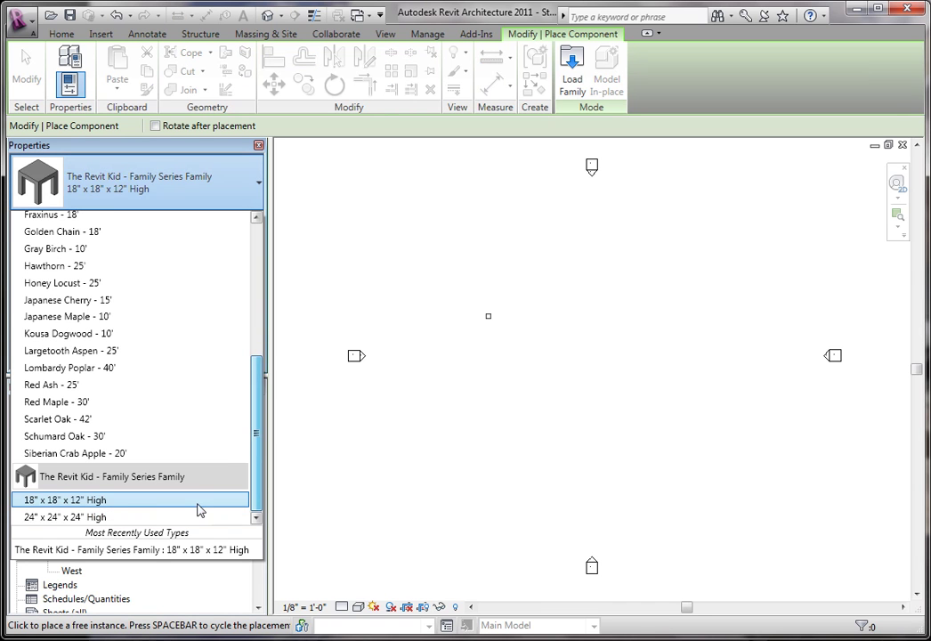
pyautogui.click(55, 502)
pyautogui.click(531, 335)
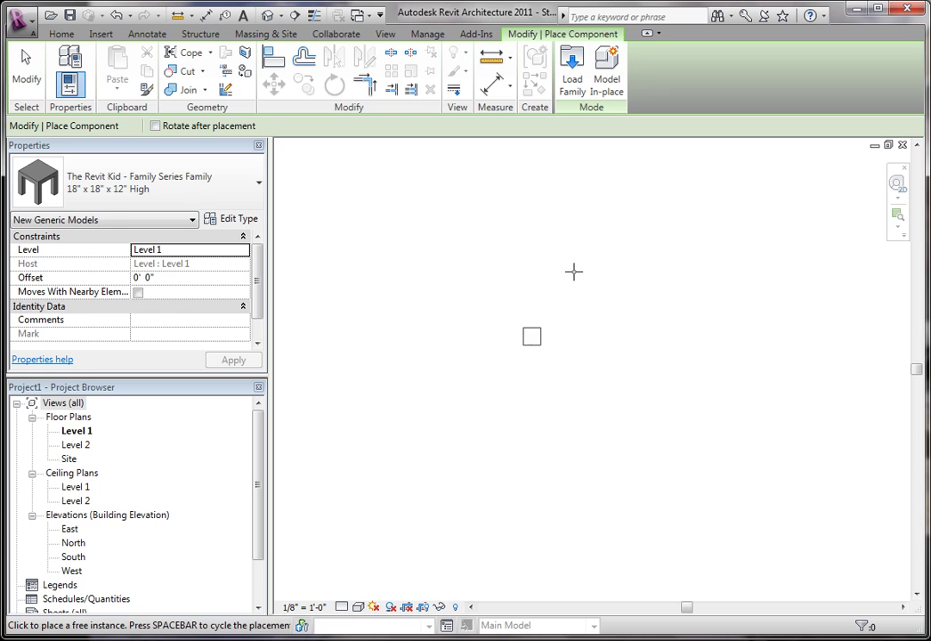
pyautogui.click(566, 266)
pyautogui.click(600, 340)
pyautogui.click(673, 284)
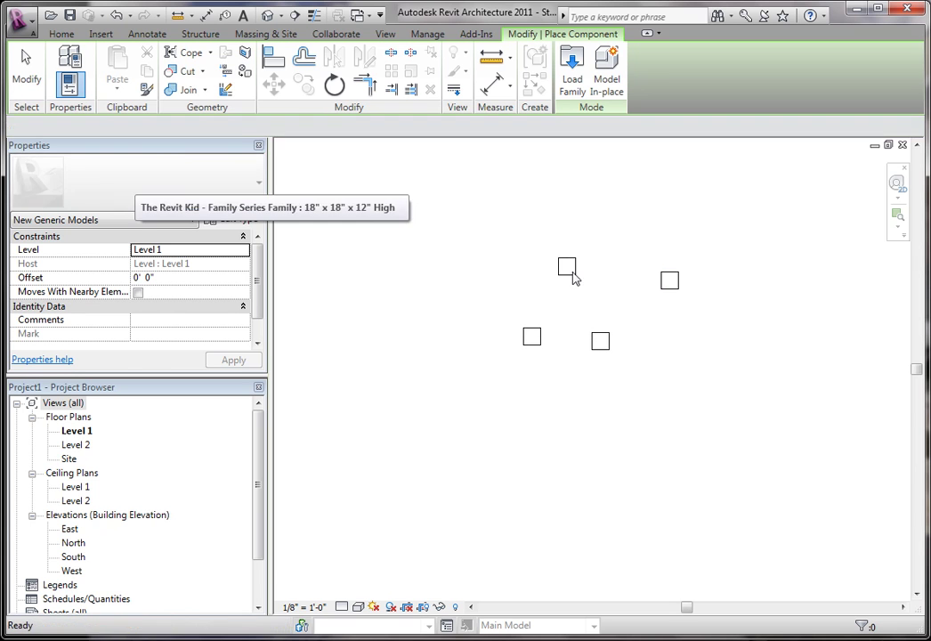
pyautogui.press('Escape')
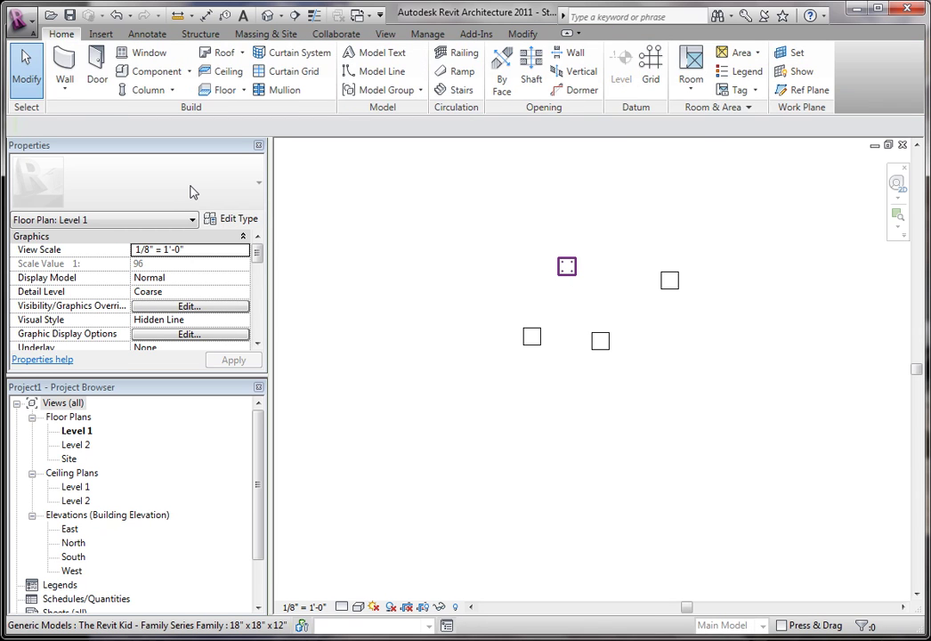
pyautogui.hotkey('ctrl', 'Left')
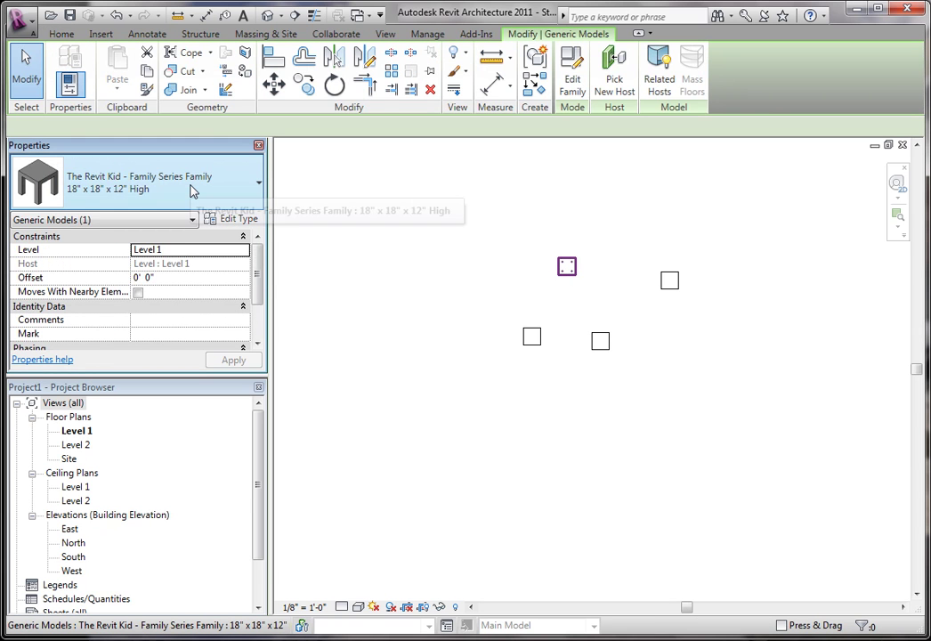
pyautogui.click(192, 190)
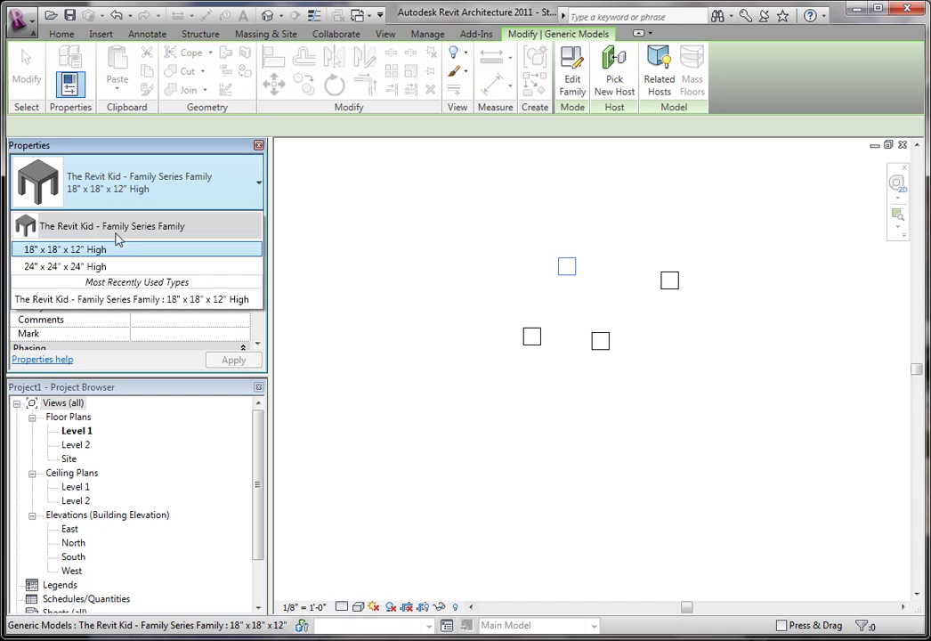
# - Change the selected table to 24" x 24" x 24" High, then open that table's type properties
pyautogui.click(89, 267)
pyautogui.press('Escape')
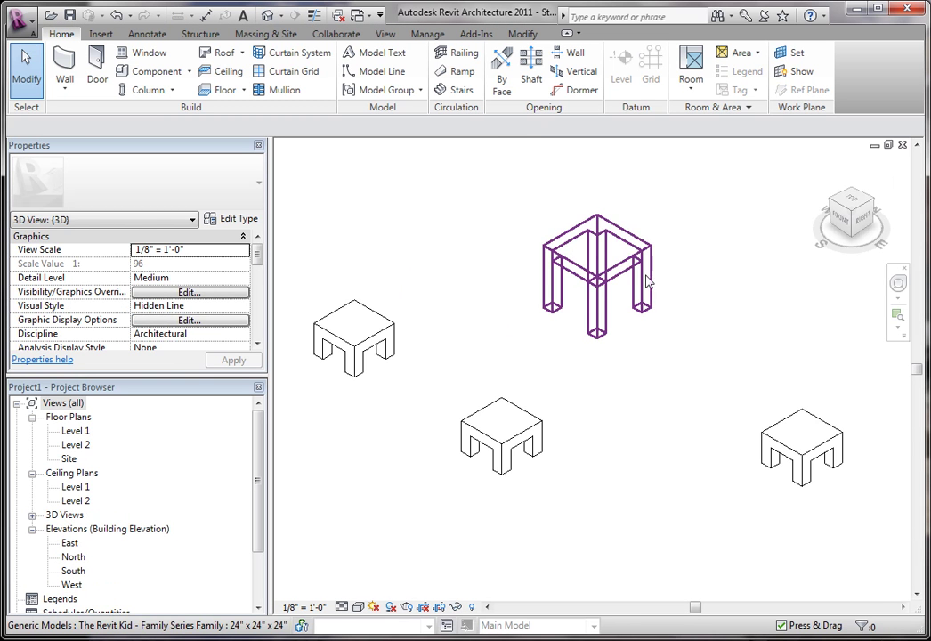
pyautogui.click(594, 281)
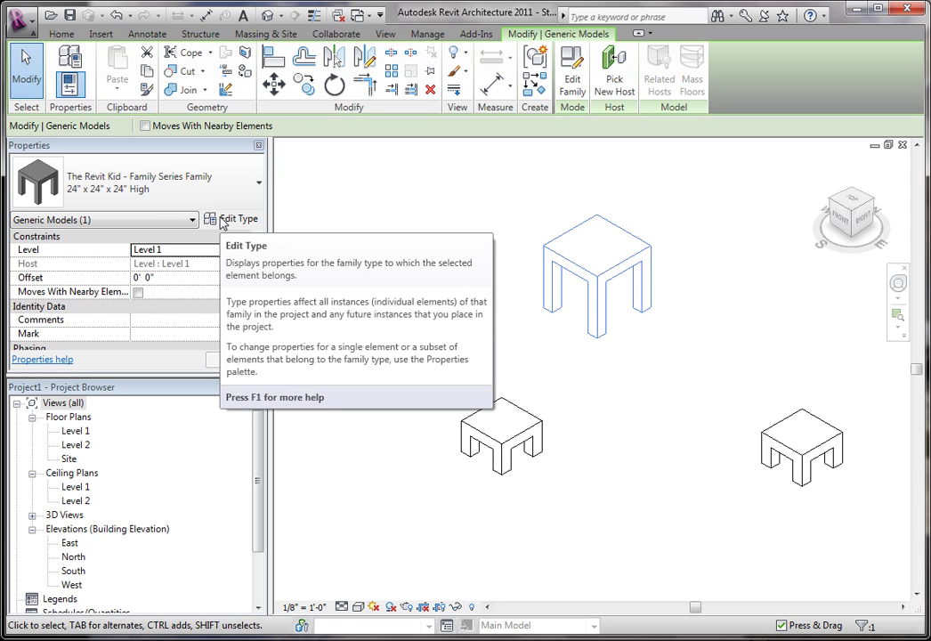
pyautogui.click(224, 223)
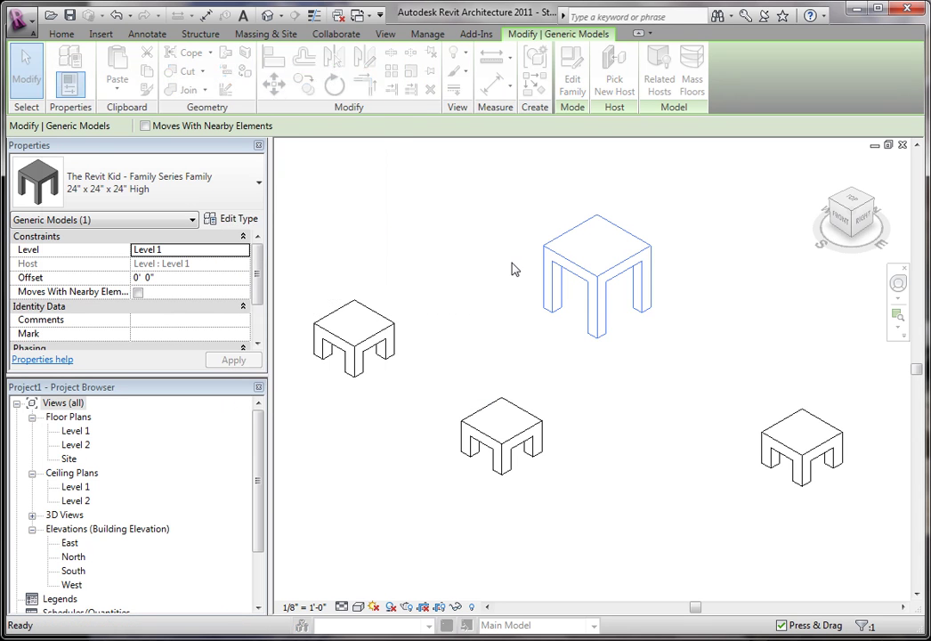
# - Duplicate the 24" x 24" x 24" High type as 48" x 24" x 24" High with Length 48"
pyautogui.click(183, 125)
pyautogui.click(221, 129)
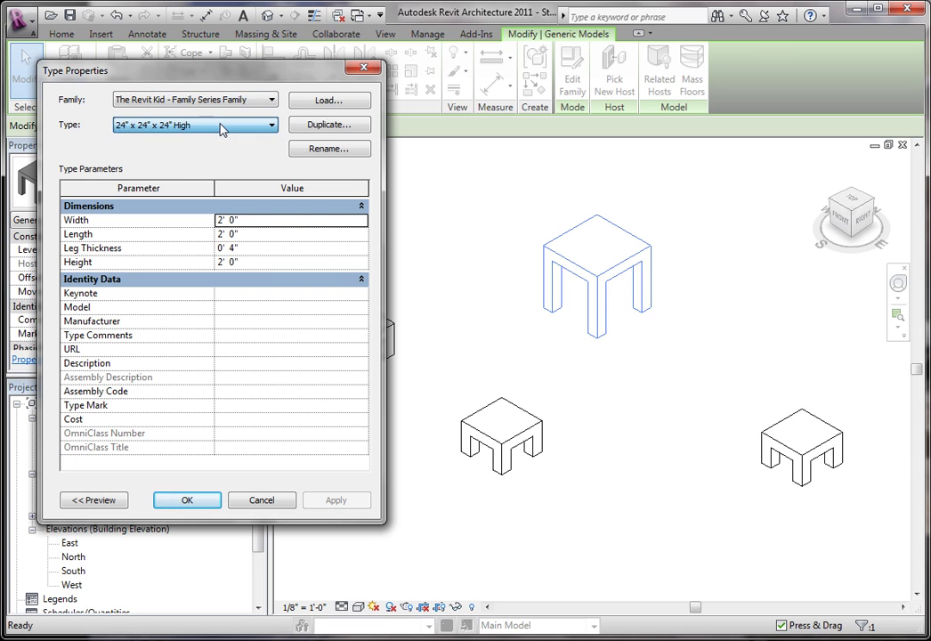
pyautogui.click(334, 125)
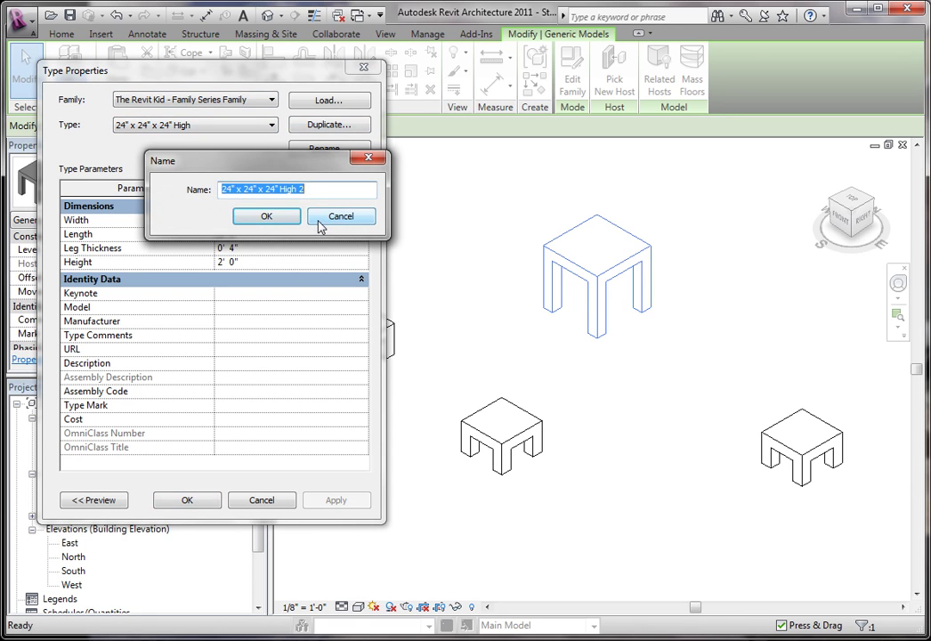
pyautogui.press('End')
pyautogui.press('BackSpace')
pyautogui.press('BackSpace')
pyautogui.moveTo(233, 191); pyautogui.dragTo(220, 190)
pyautogui.write('48')
pyautogui.click(267, 216)
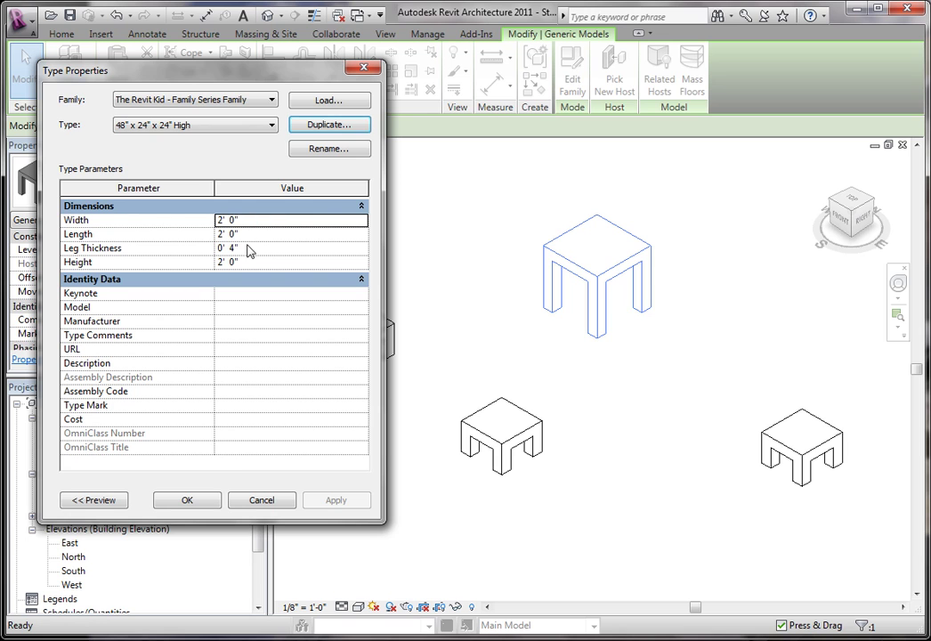
pyautogui.click(248, 234)
pyautogui.write('48')
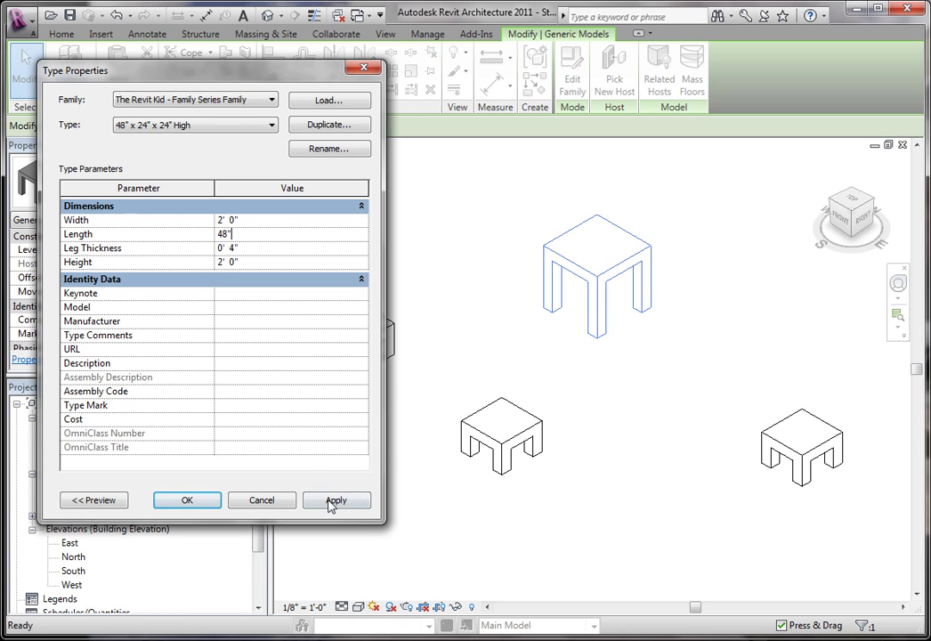
pyautogui.click(330, 501)
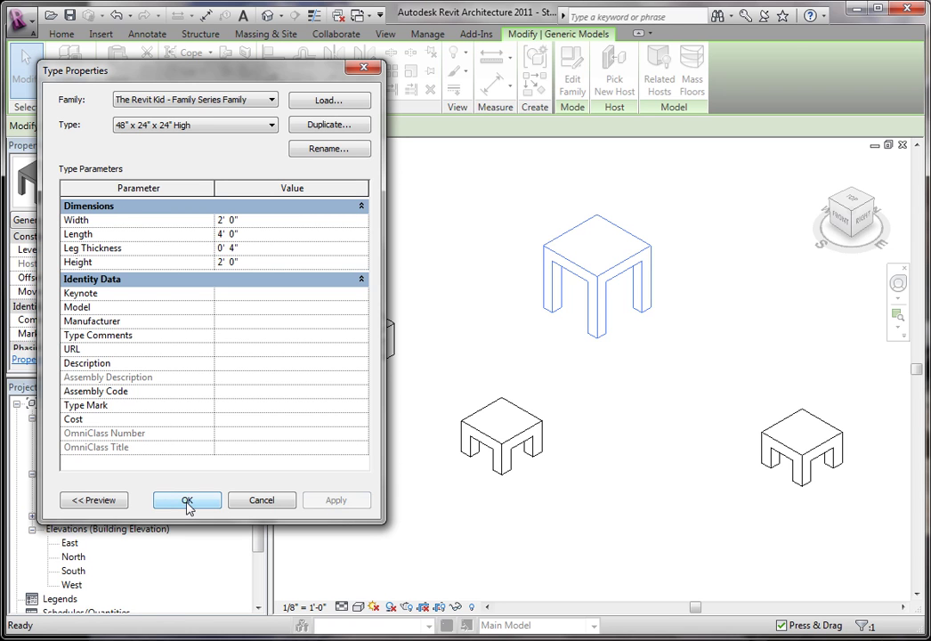
# - Close Type Properties and switch the small front table to the 24" x 24" x 24" High type
pyautogui.click(187, 501)
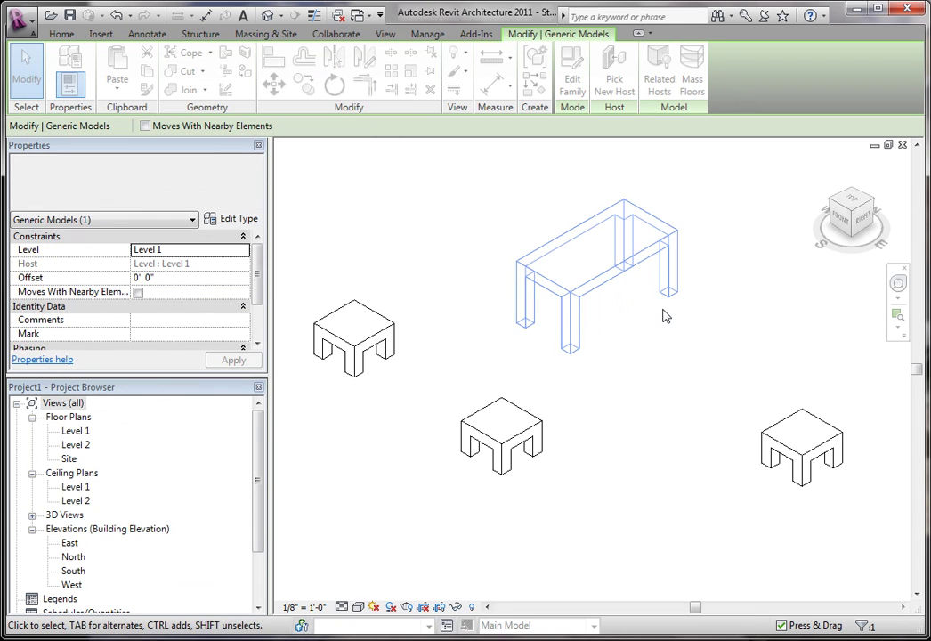
pyautogui.click(628, 333)
pyautogui.click(543, 460)
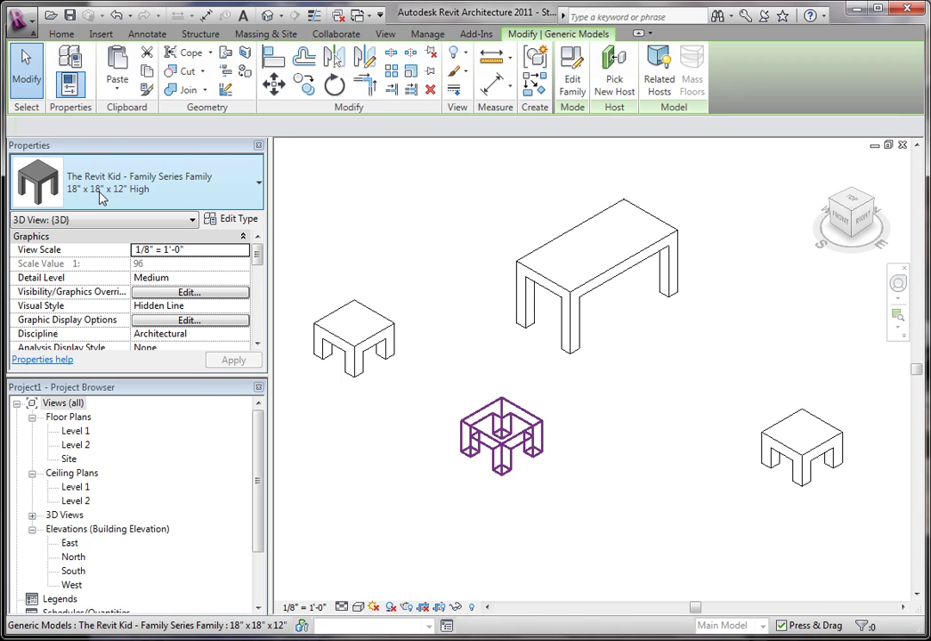
pyautogui.click(101, 198)
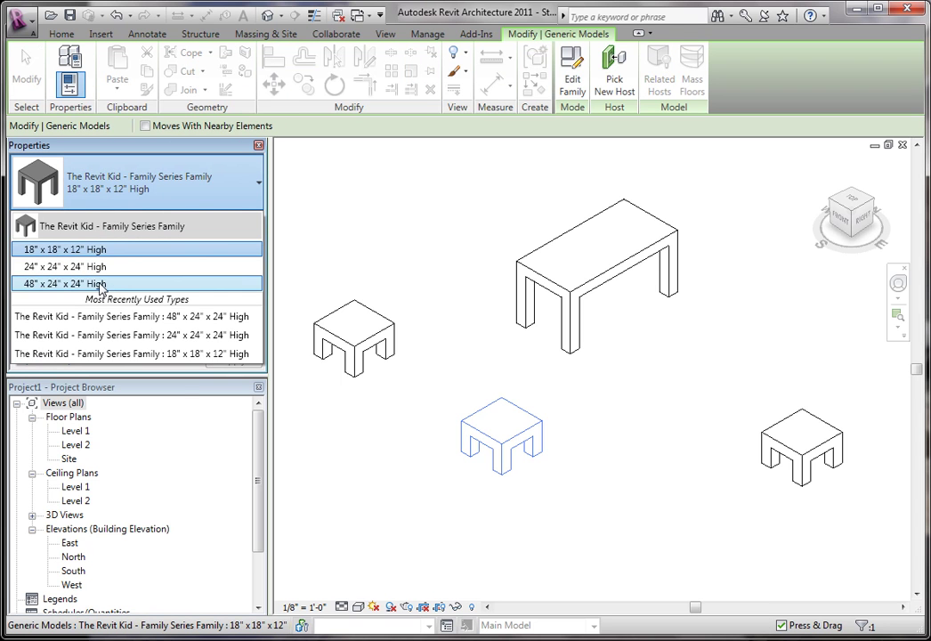
pyautogui.click(134, 194)
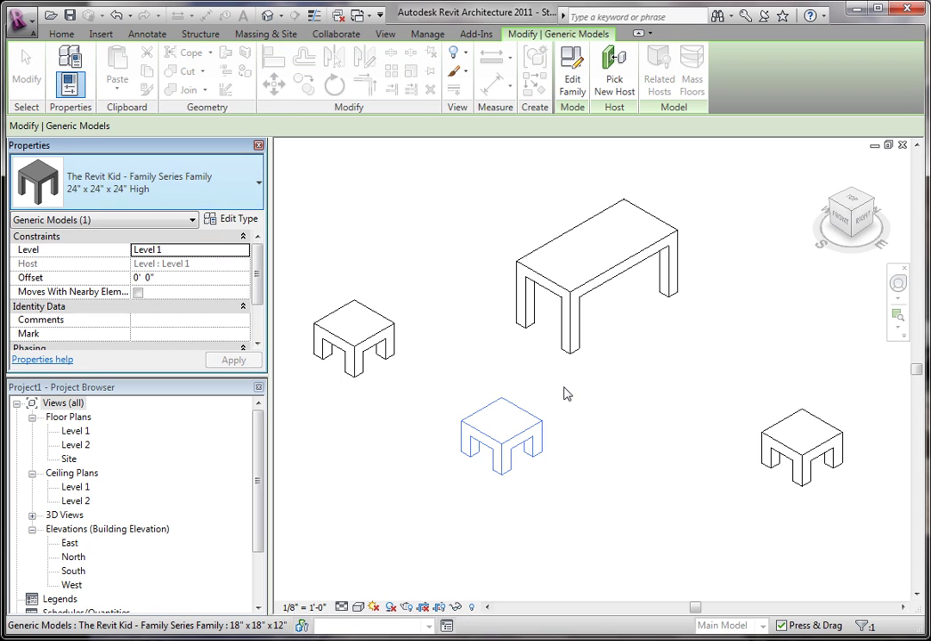
pyautogui.click(722, 424)
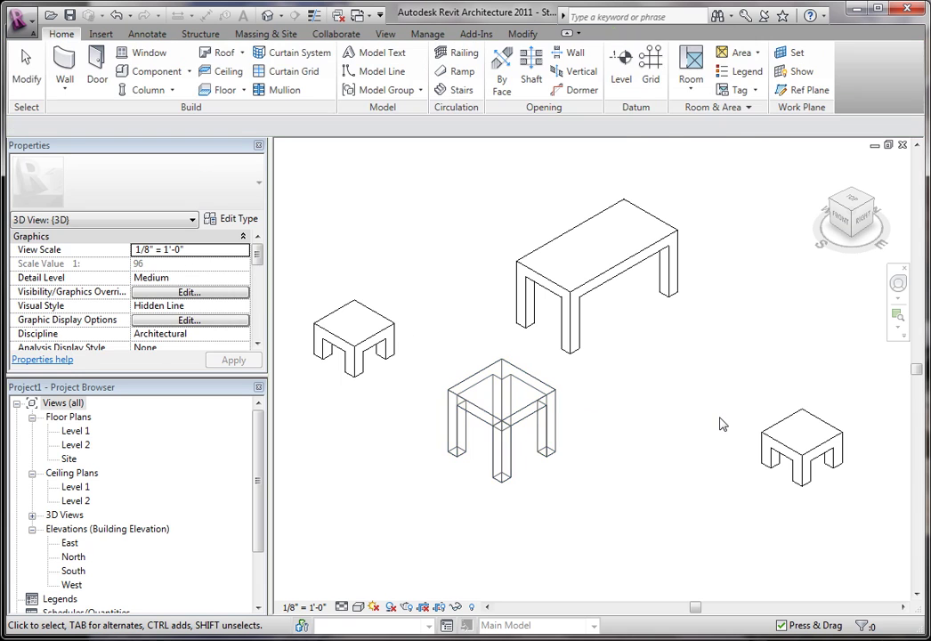